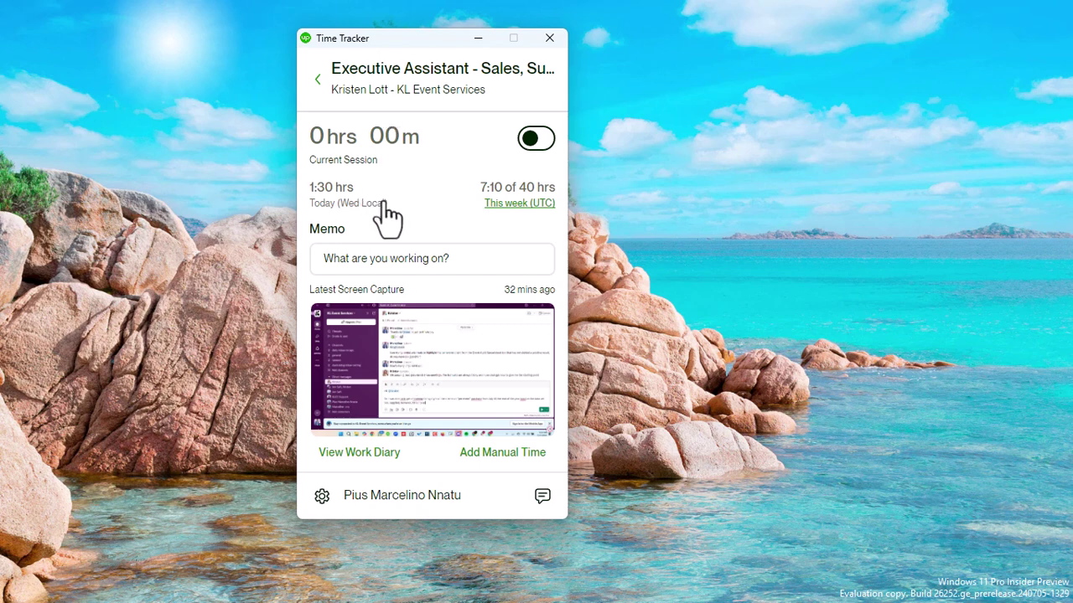
click(540, 147)
click(537, 141)
click(528, 144)
click(532, 139)
click(533, 142)
click(540, 141)
click(535, 140)
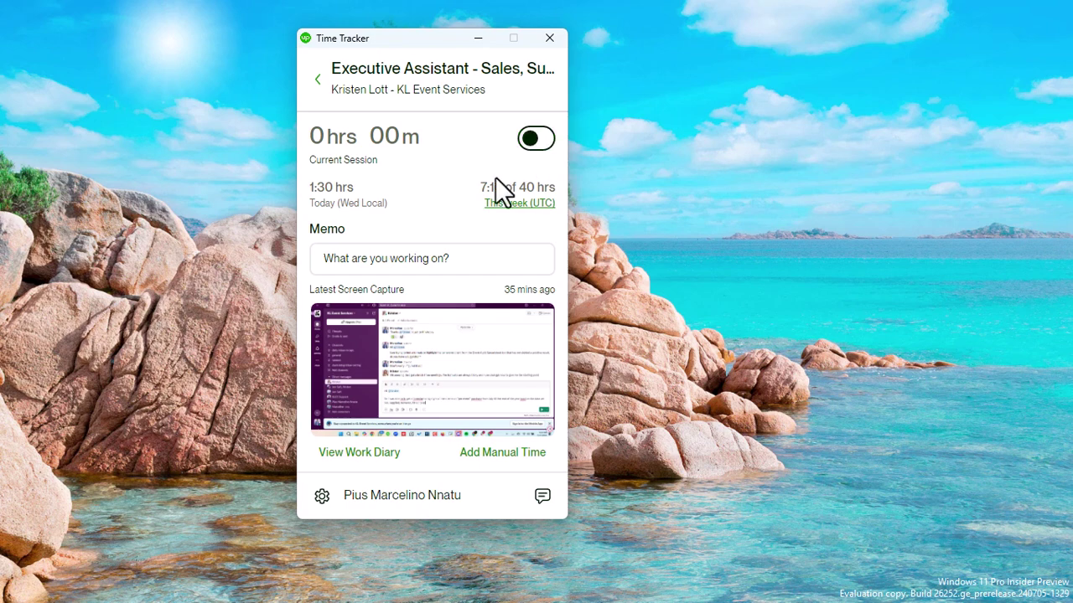
Open a new manual time entry for the current contract and keep its time zone set to Mine
click(505, 456)
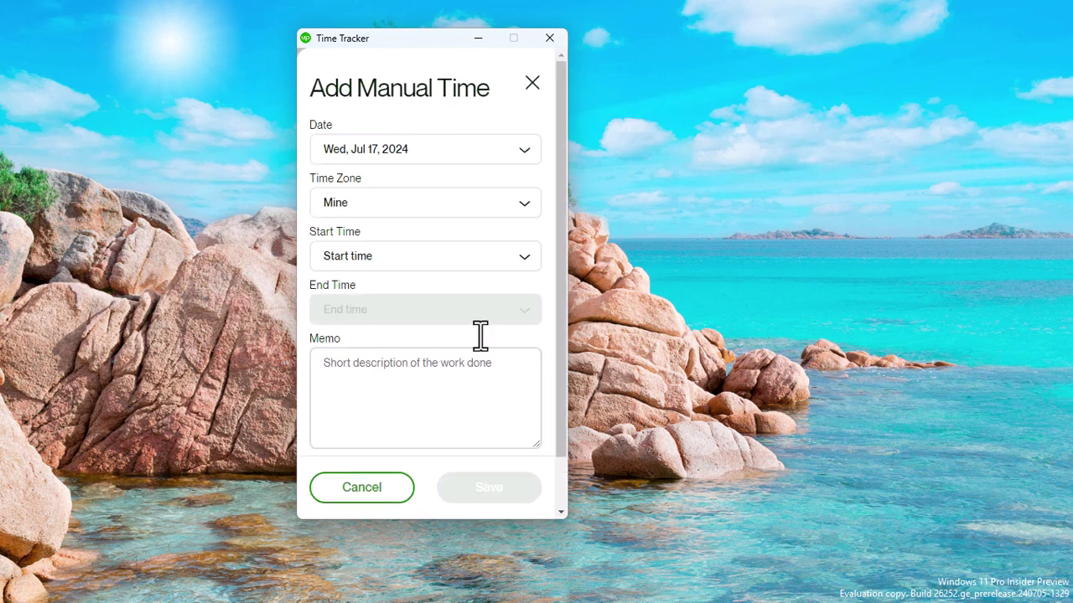
click(369, 214)
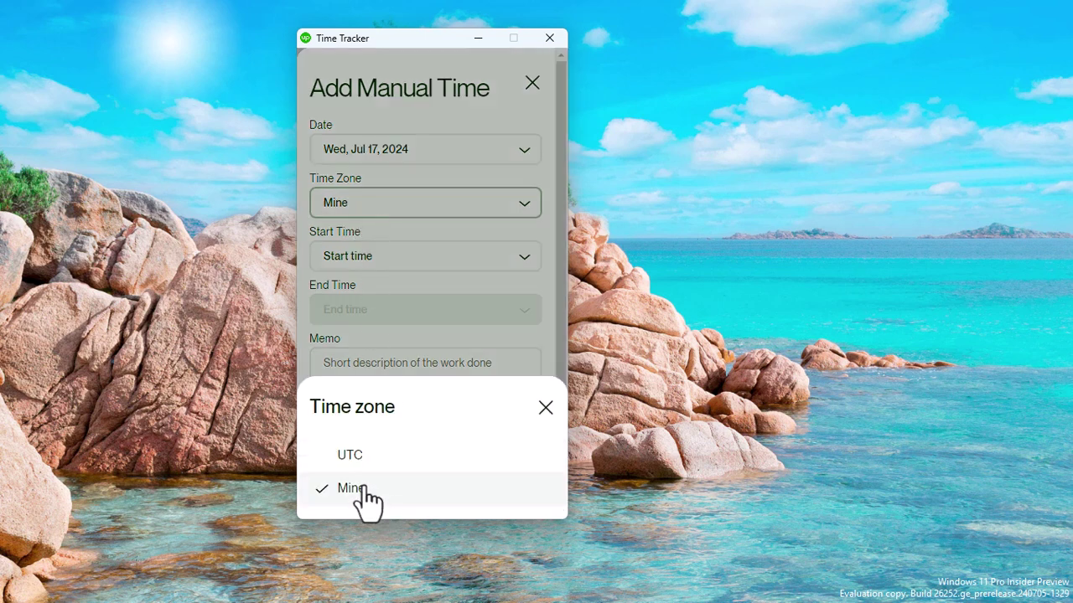
click(361, 489)
click(377, 222)
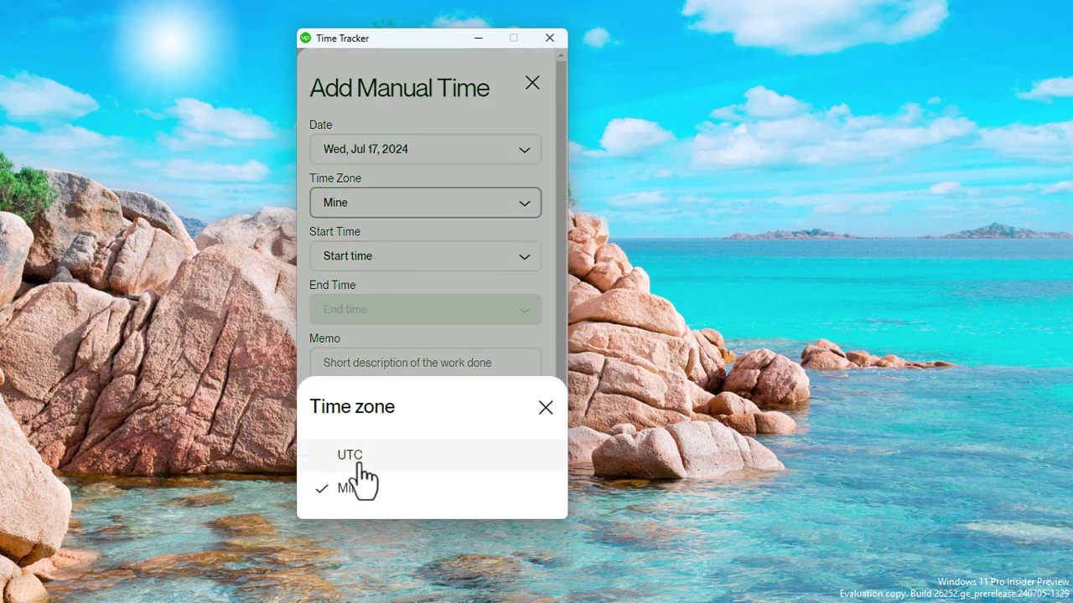
click(352, 495)
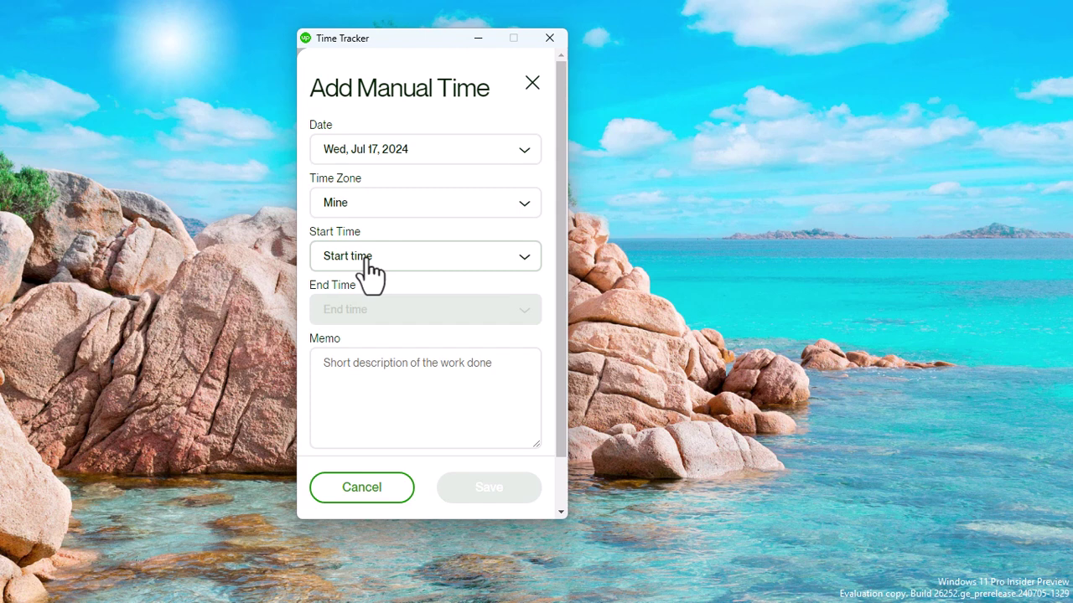
Examine the start times offered for the manual entry, including the blocked afternoon slots
click(368, 260)
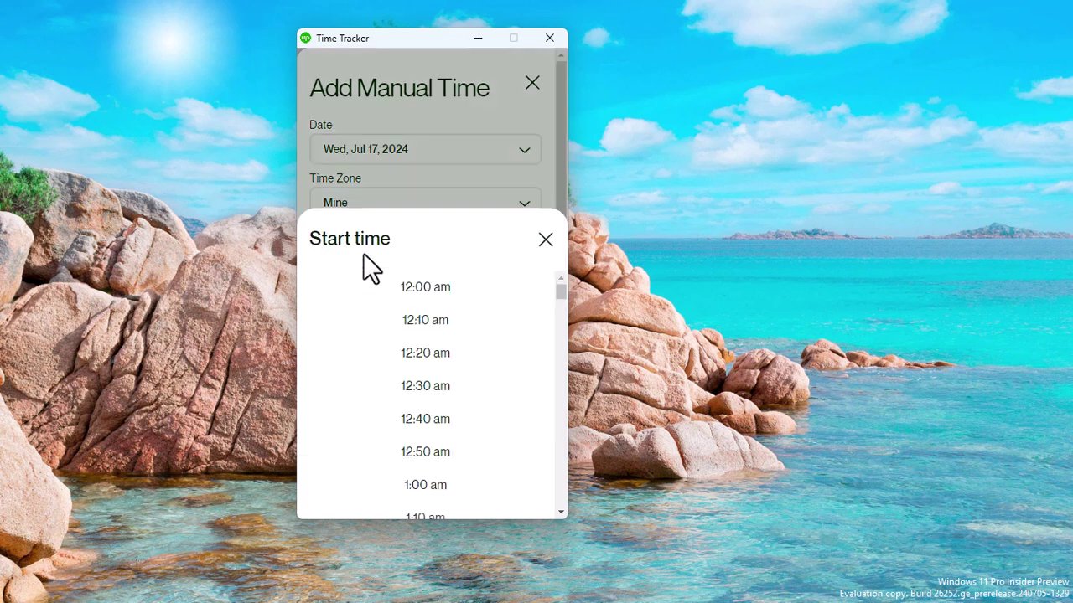
scroll(419, 314, down, 6)
scroll(427, 316, down, 20)
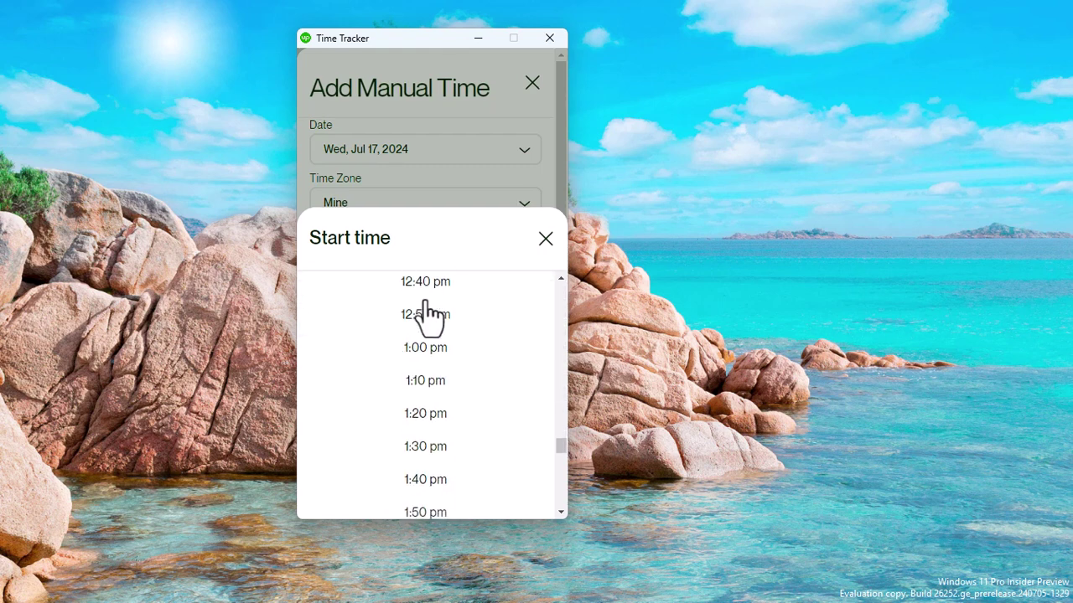
scroll(425, 303, down, 3)
scroll(424, 300, up, 6)
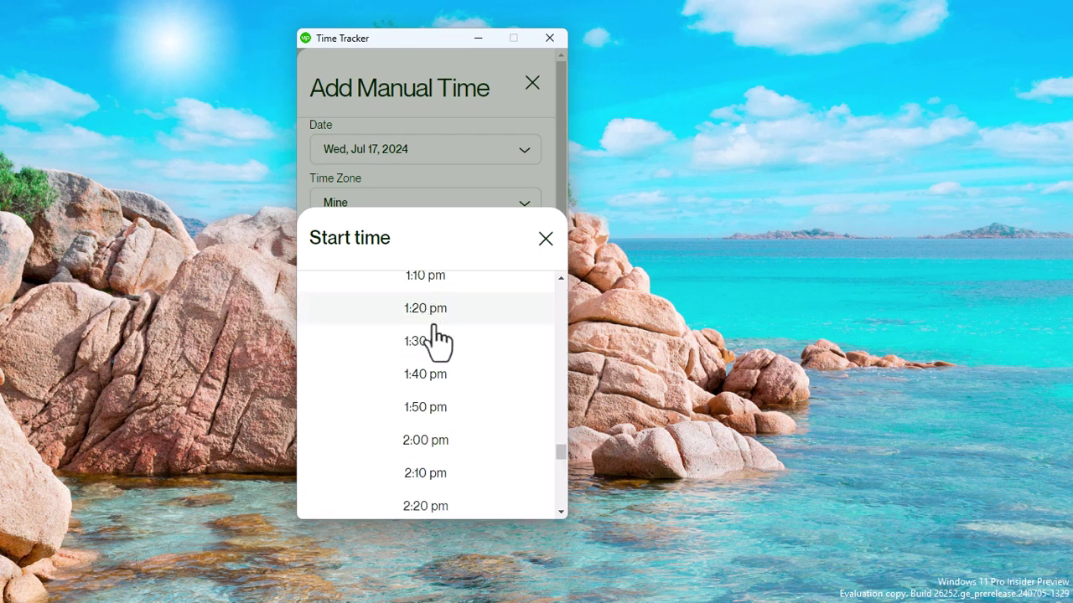
scroll(436, 337, up, 1)
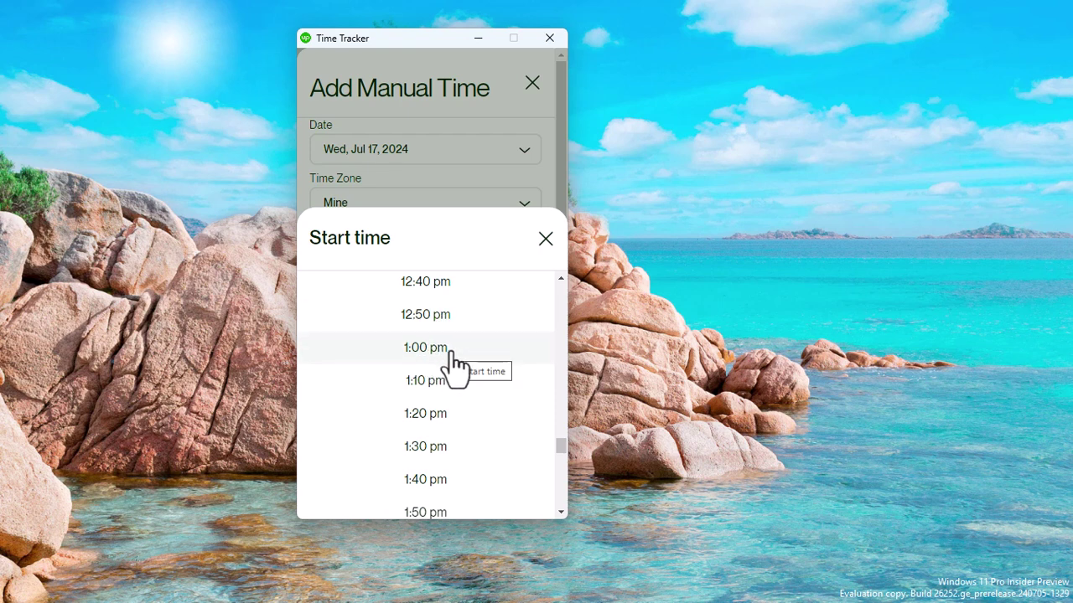
scroll(449, 359, down, 6)
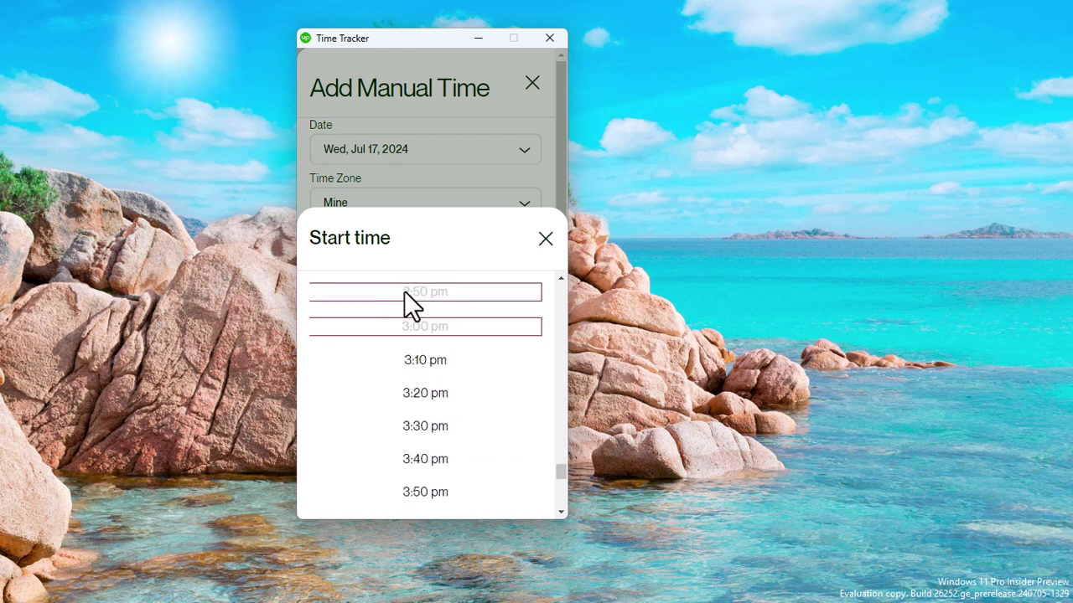
scroll(409, 331, down, 5)
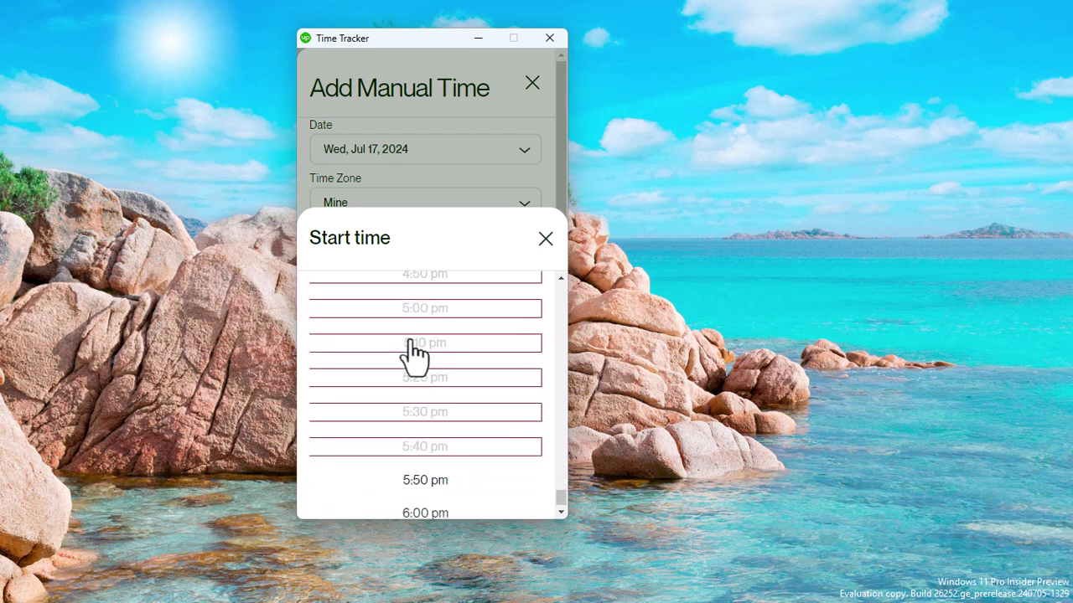
scroll(409, 338, up, 1)
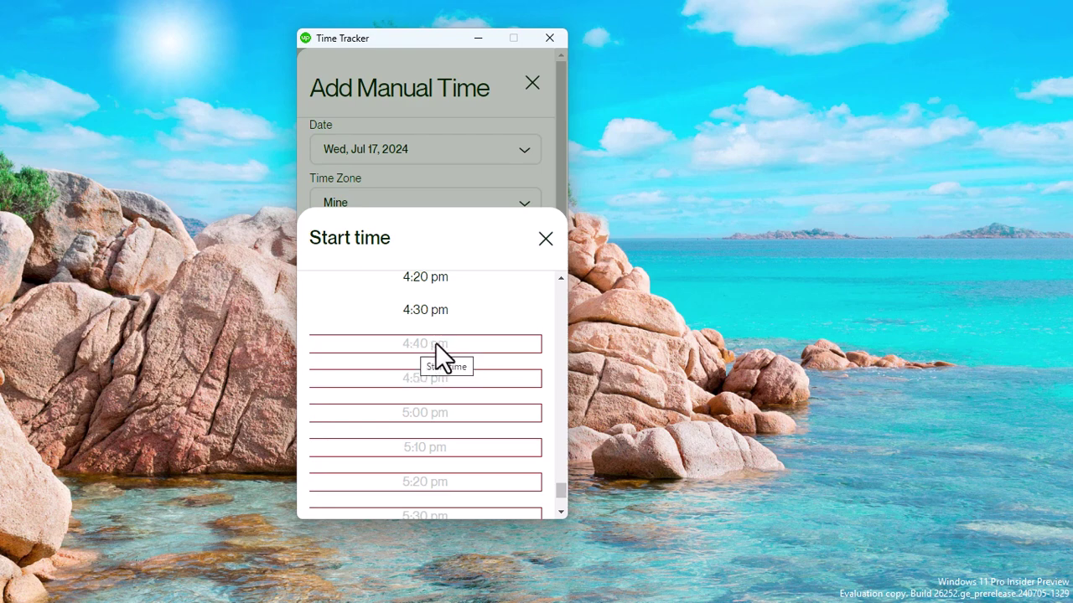
scroll(409, 344, down, 3)
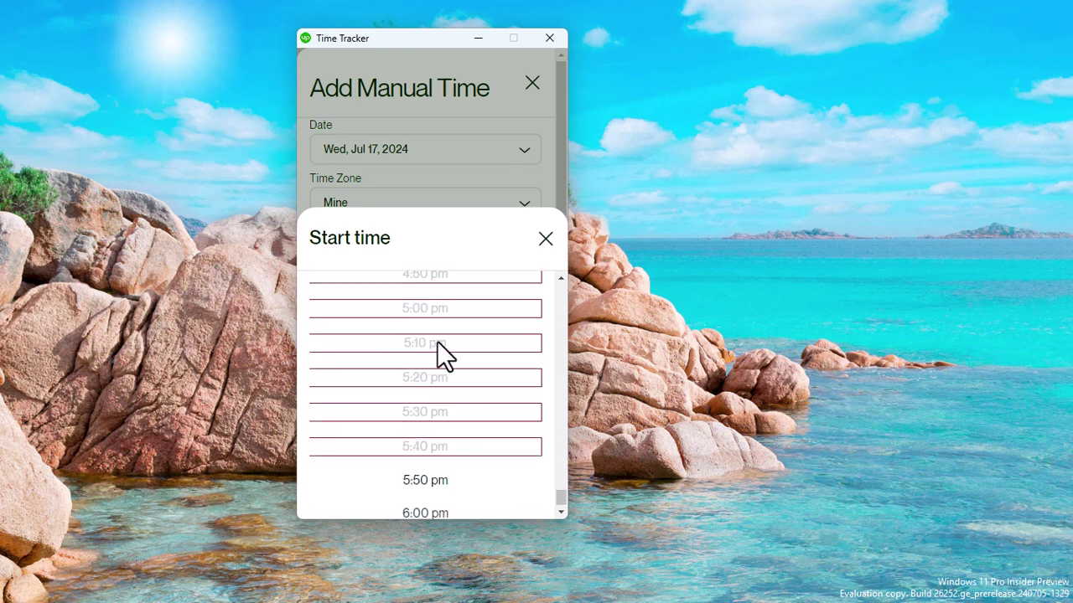
scroll(436, 321, up, 3)
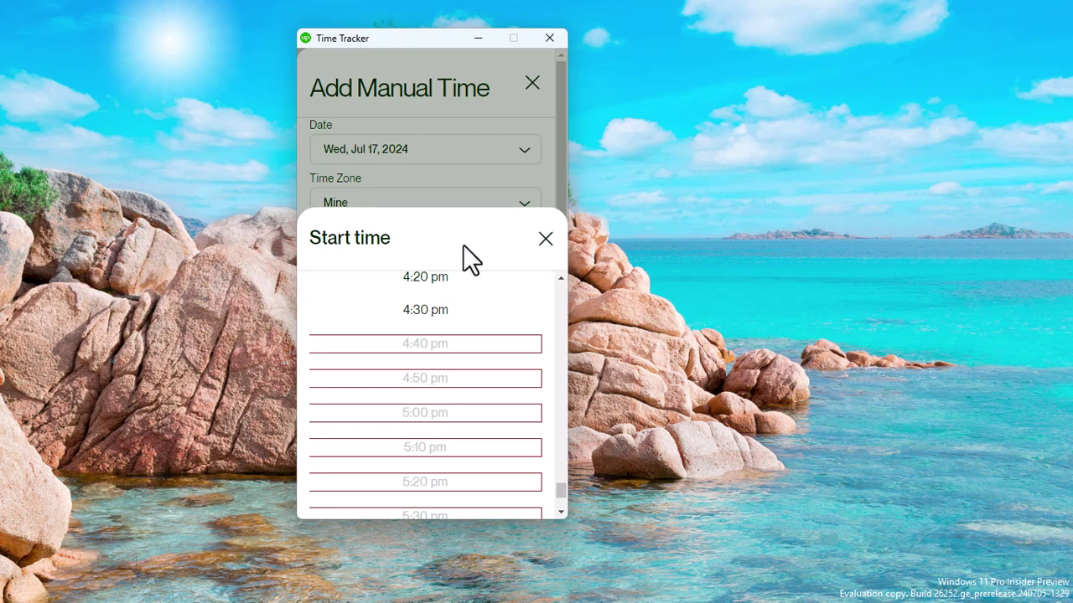
Set the manual entry's start time to 1:00 pm
scroll(478, 311, up, 10)
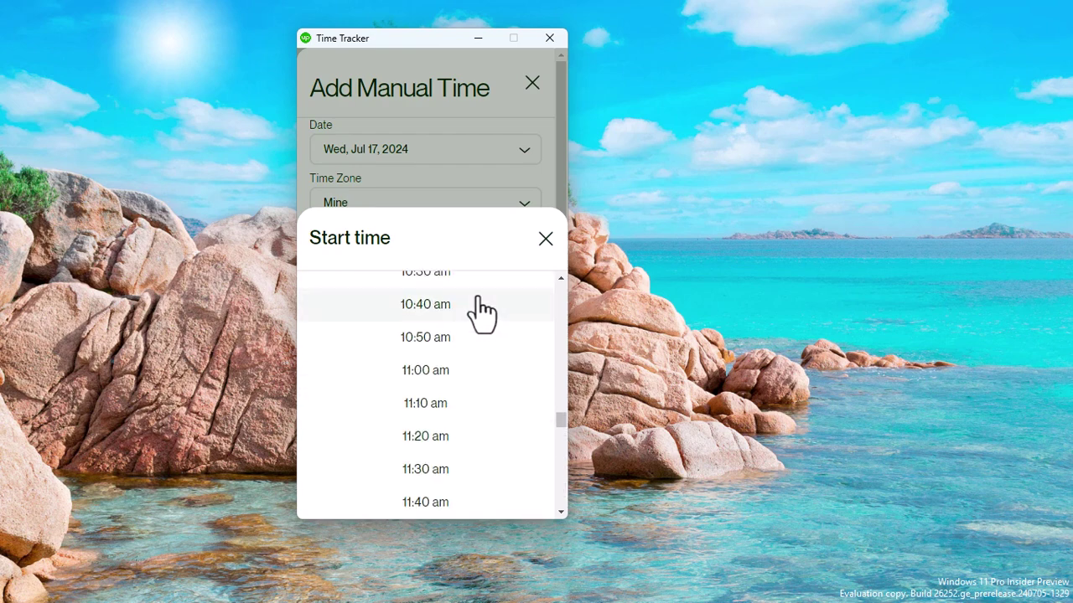
scroll(466, 330, down, 3)
scroll(470, 339, down, 1)
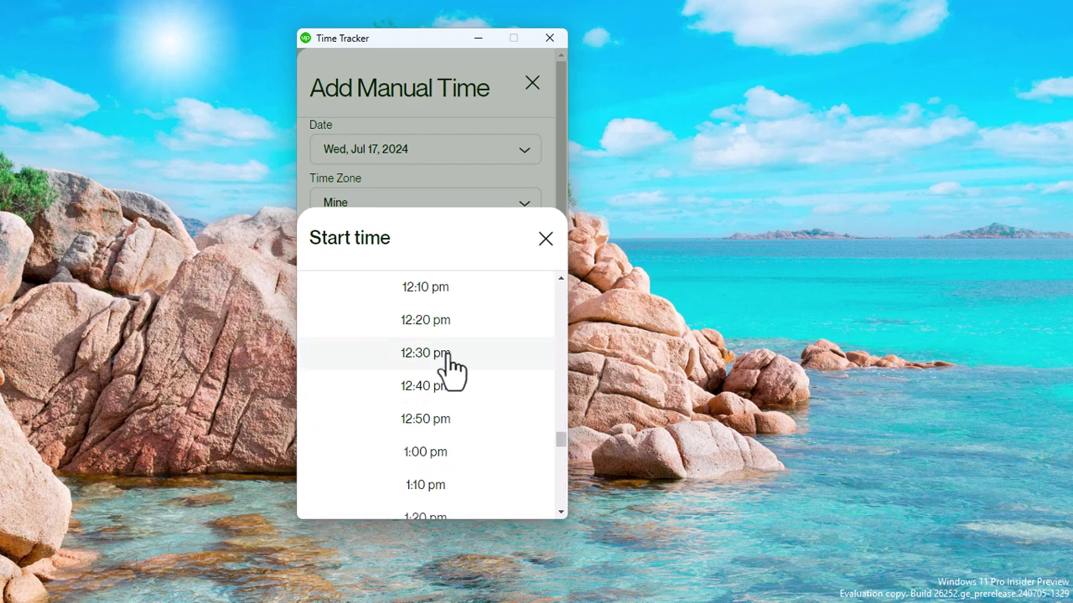
scroll(444, 378, down, 3)
scroll(436, 381, down, 3)
scroll(437, 374, up, 3)
click(419, 352)
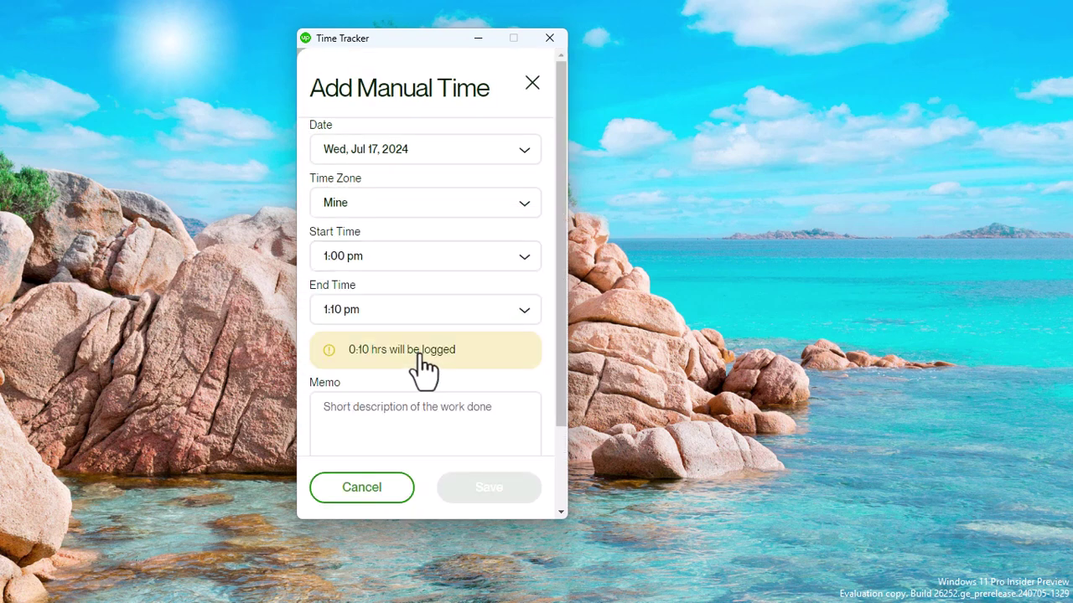
Review the selectable end times and set the manual entry's end time to 2:00 pm
click(340, 314)
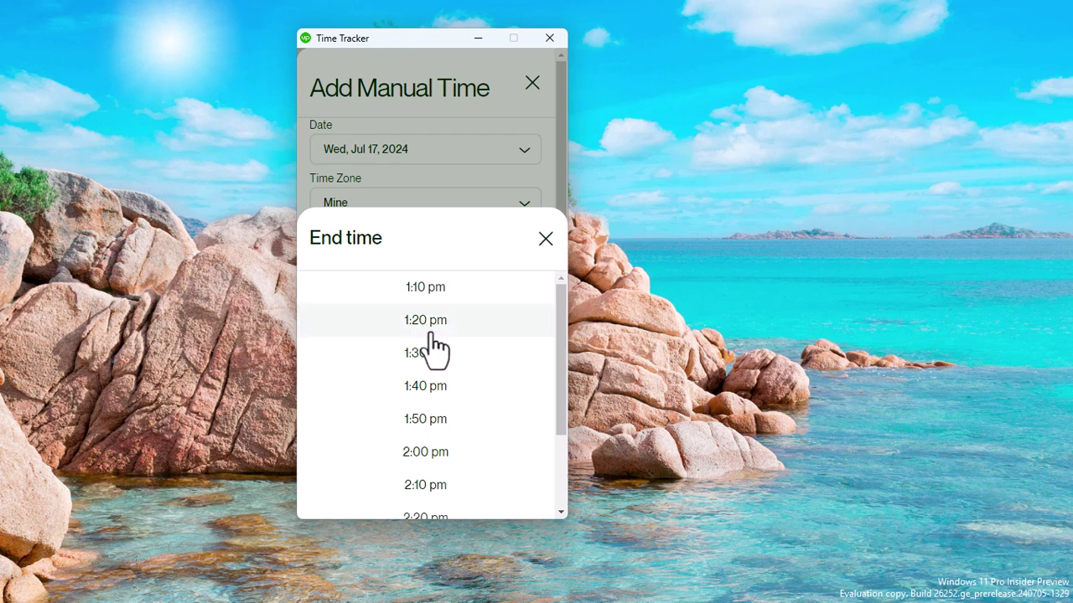
scroll(436, 346, down, 3)
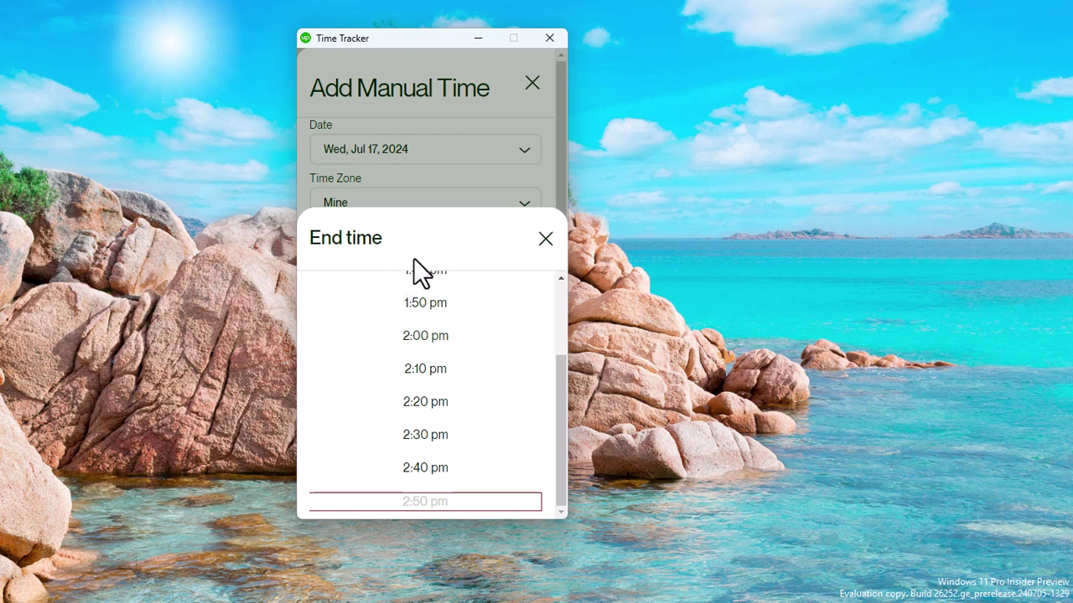
scroll(468, 357, up, 3)
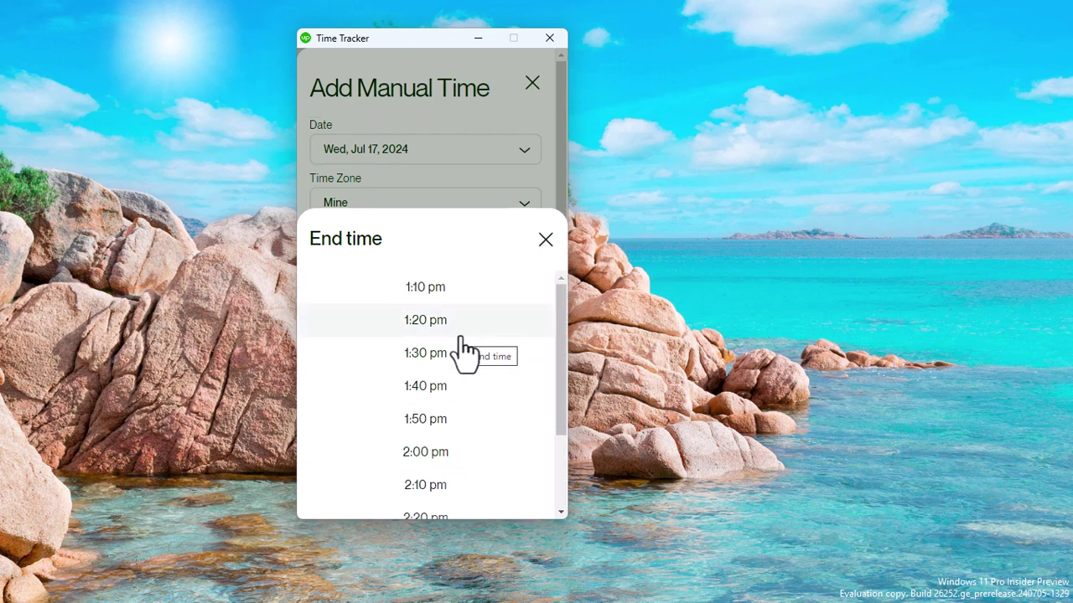
scroll(467, 371, down, 1)
scroll(468, 371, down, 3)
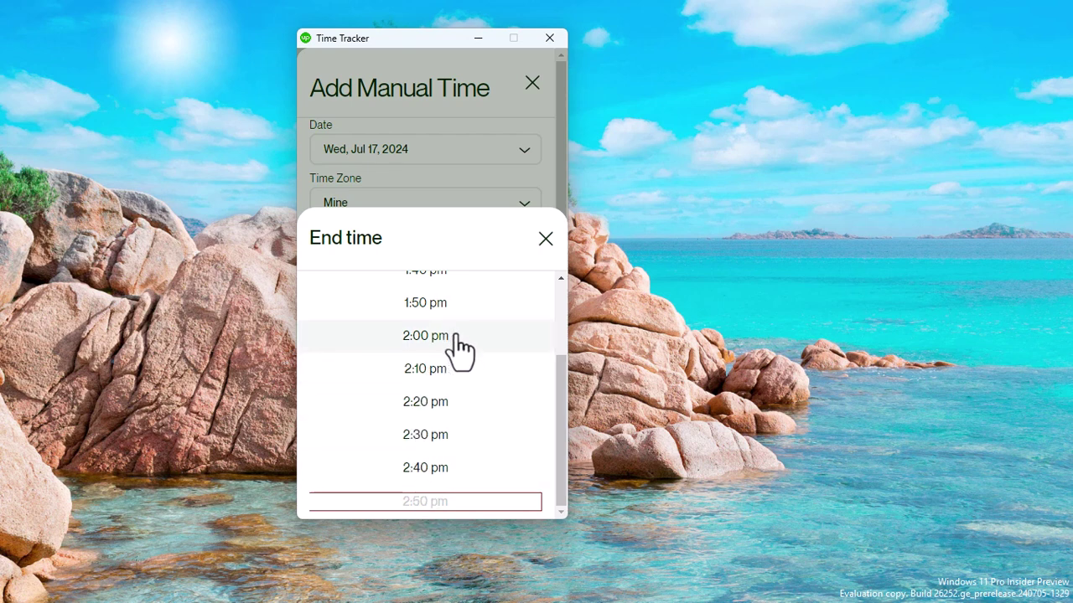
scroll(456, 354, up, 3)
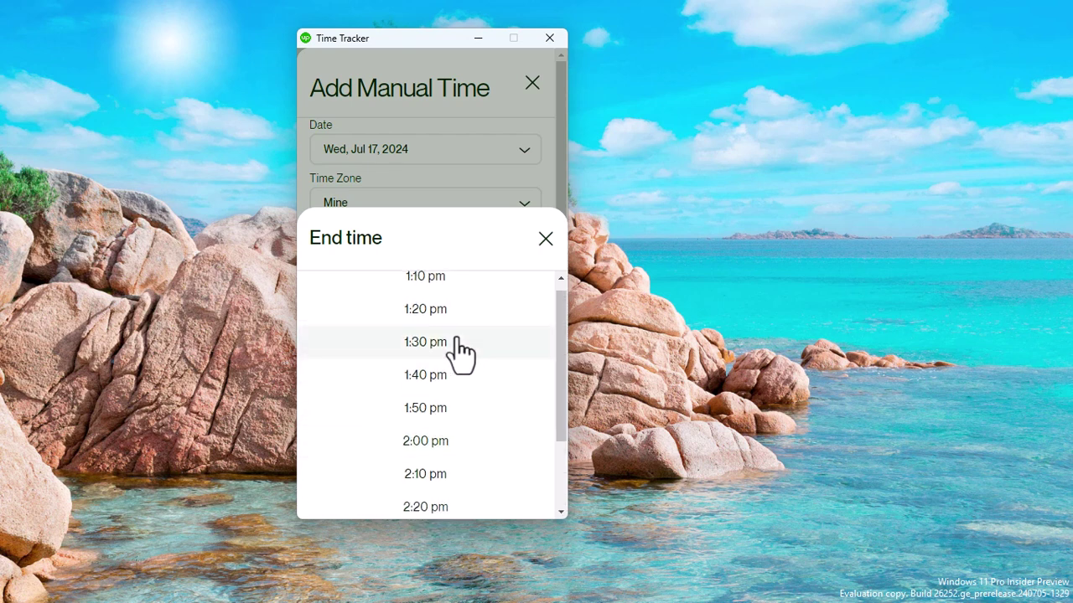
click(426, 442)
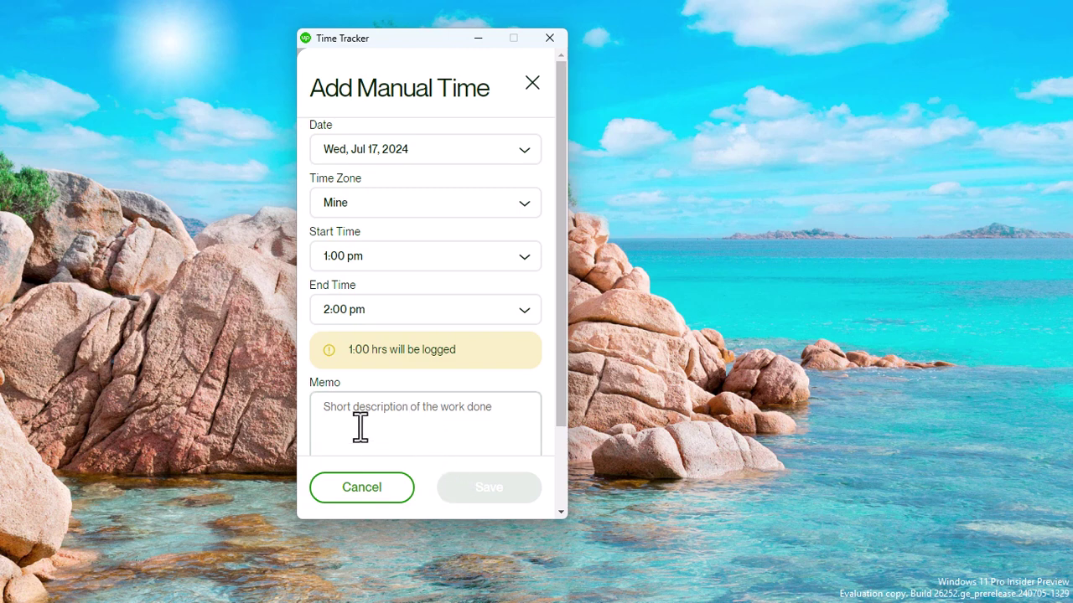
Enter "GMAIL inbox messaging" as the manual entry's memo and close the form without saving
click(375, 401)
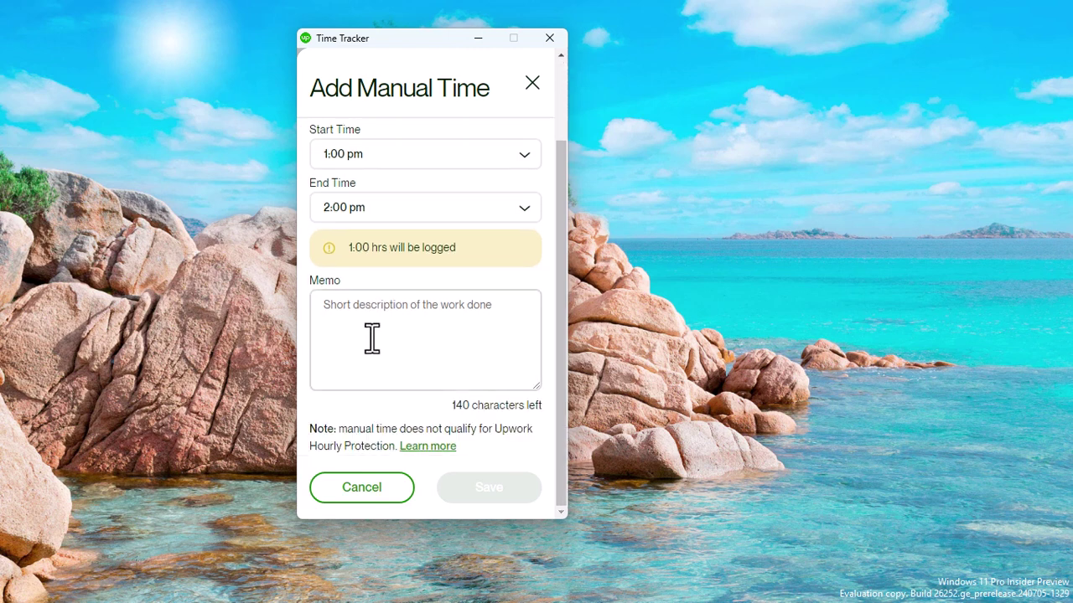
click(373, 317)
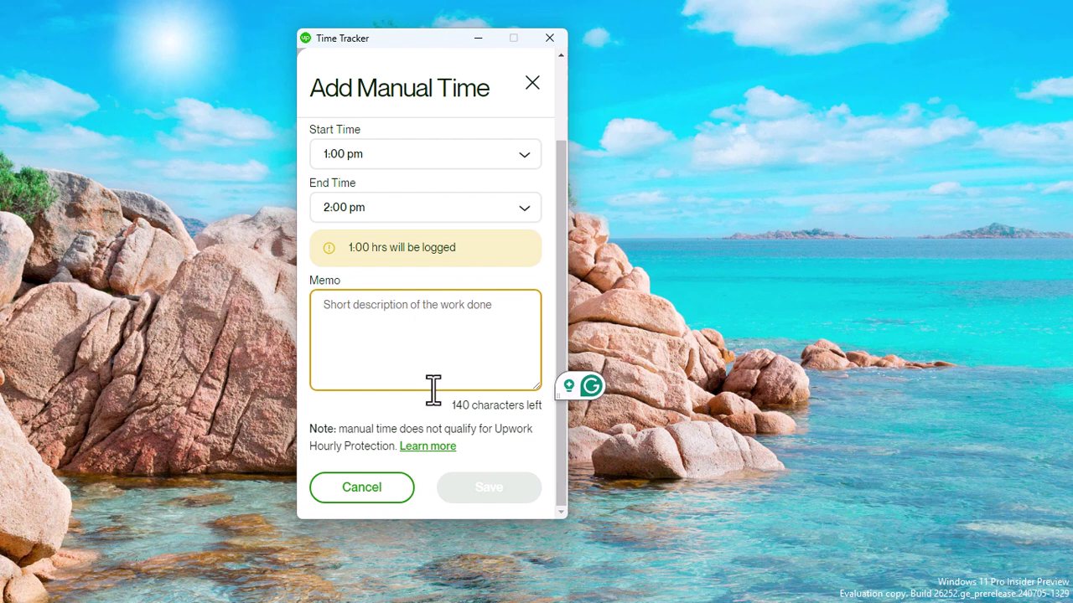
drag(450, 406, 526, 405)
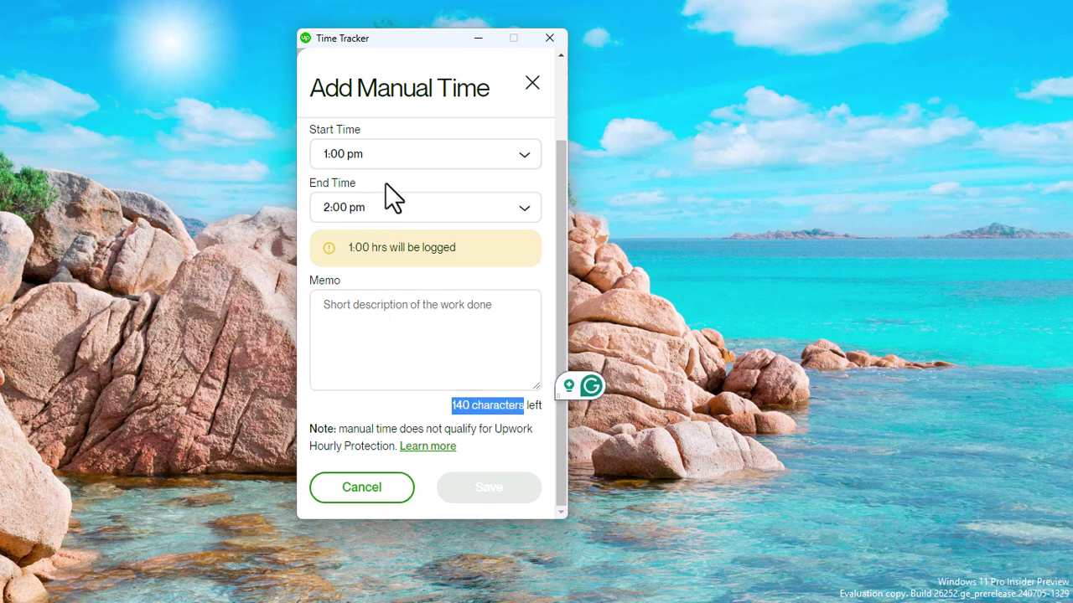
click(382, 321)
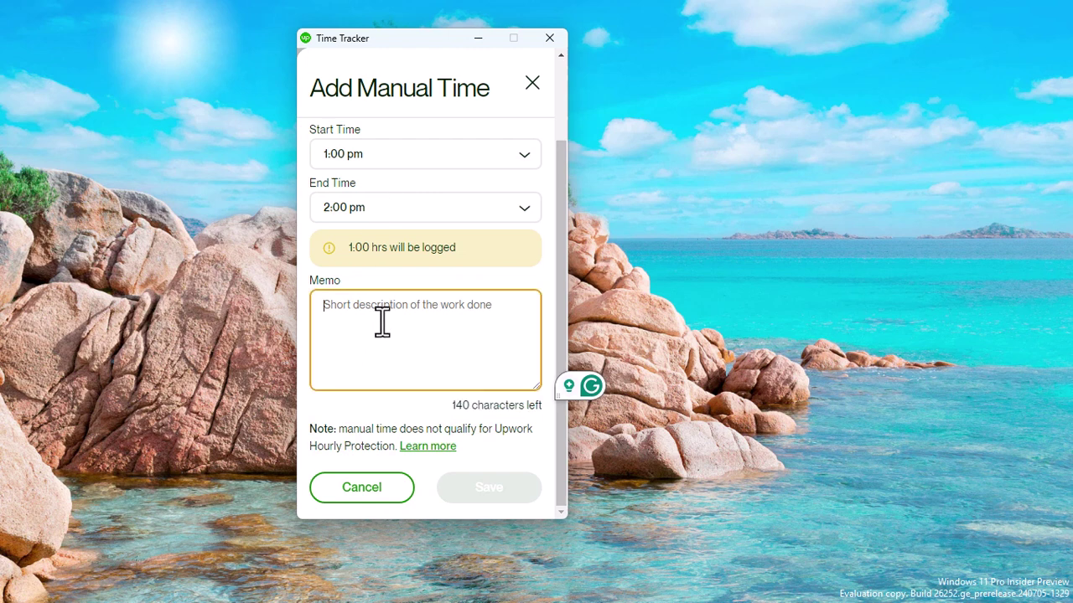
text(GMAIL)
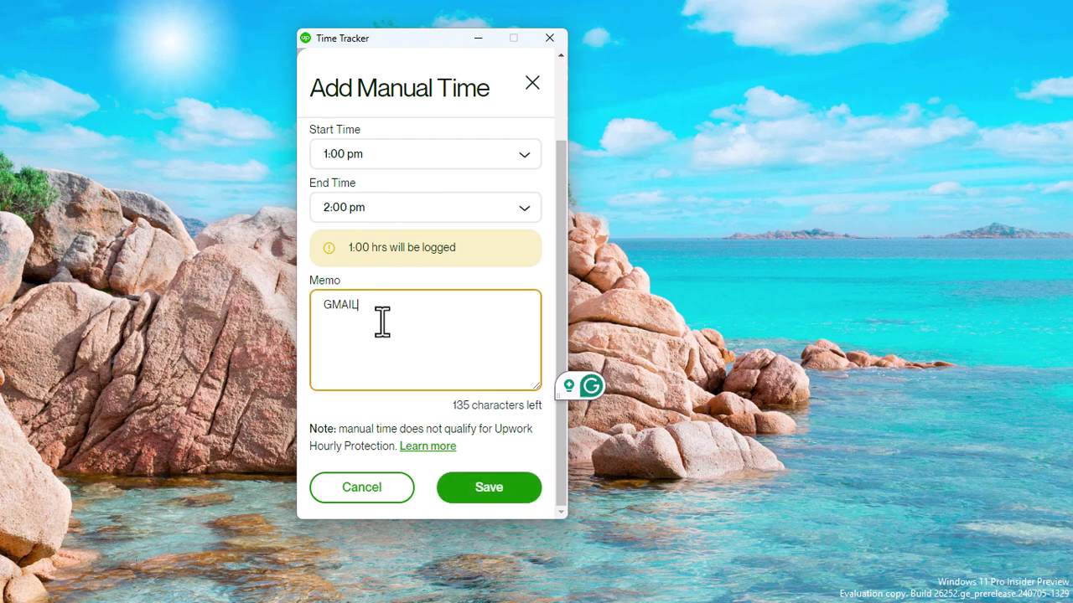
text( inb)
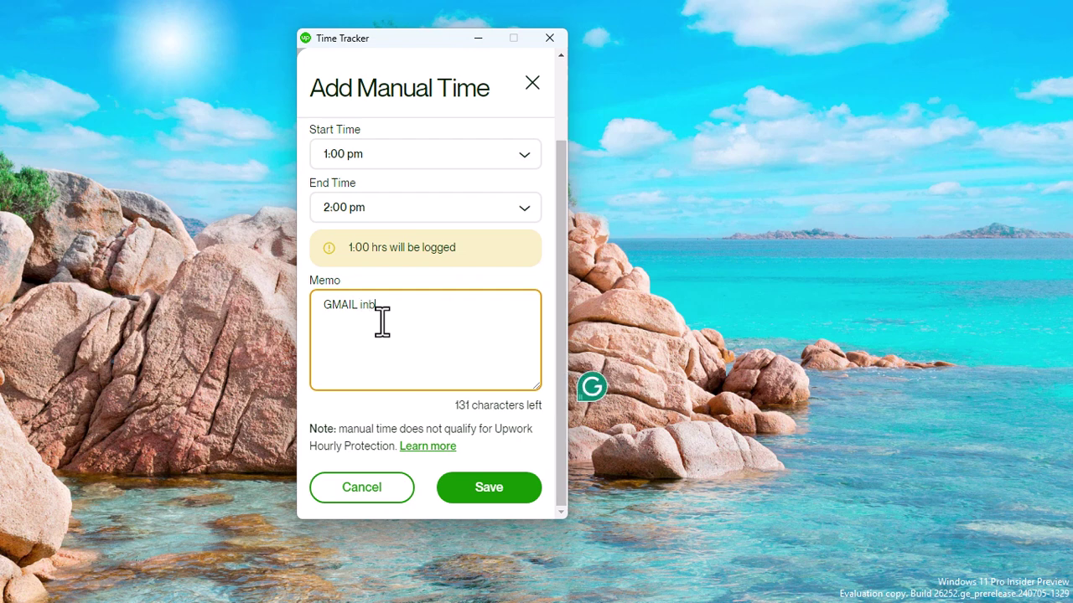
text(ox messaging)
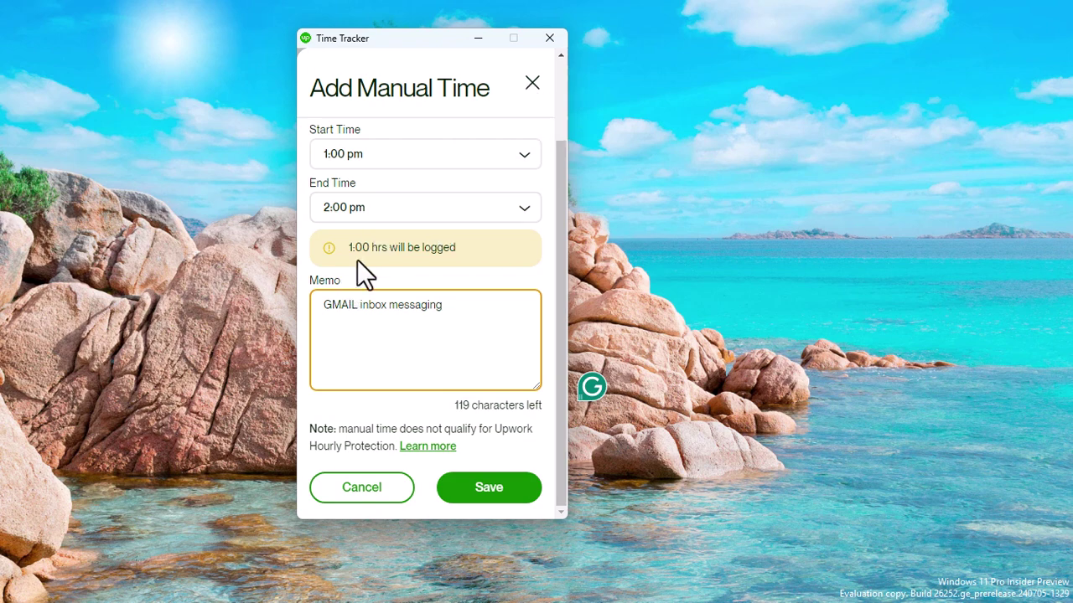
click(532, 83)
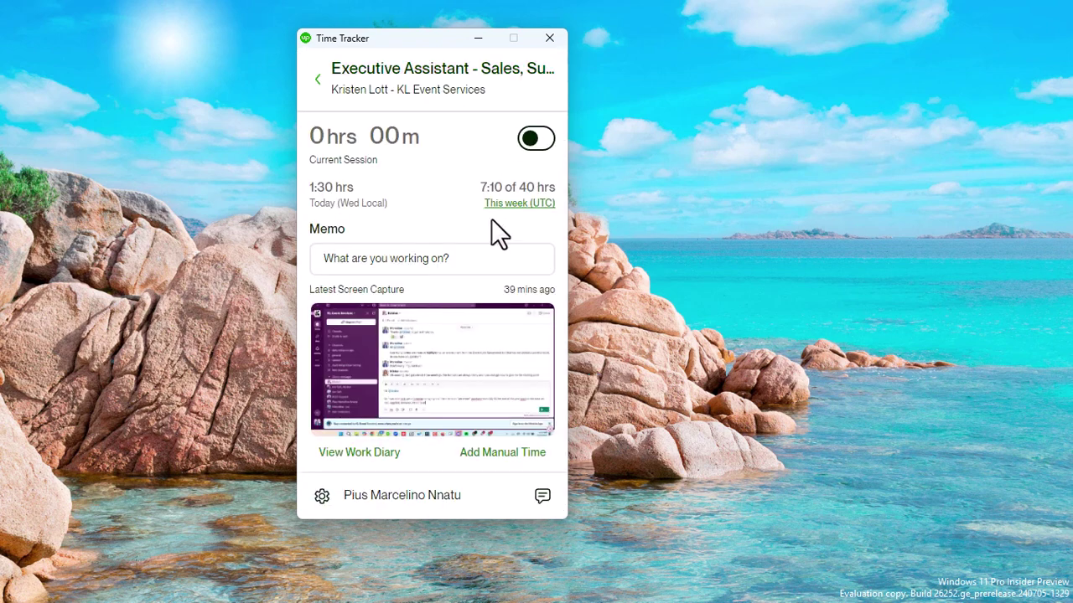